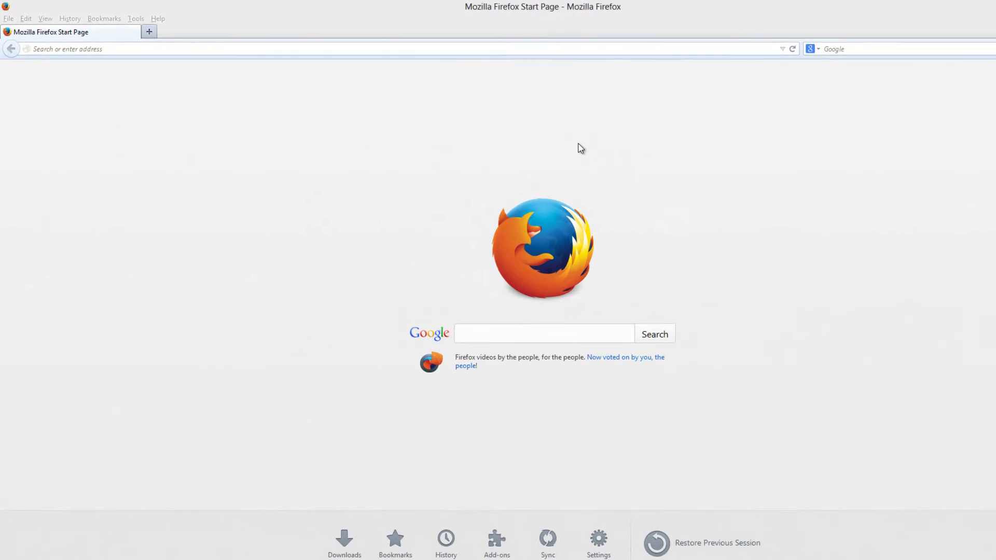
click(530, 56)
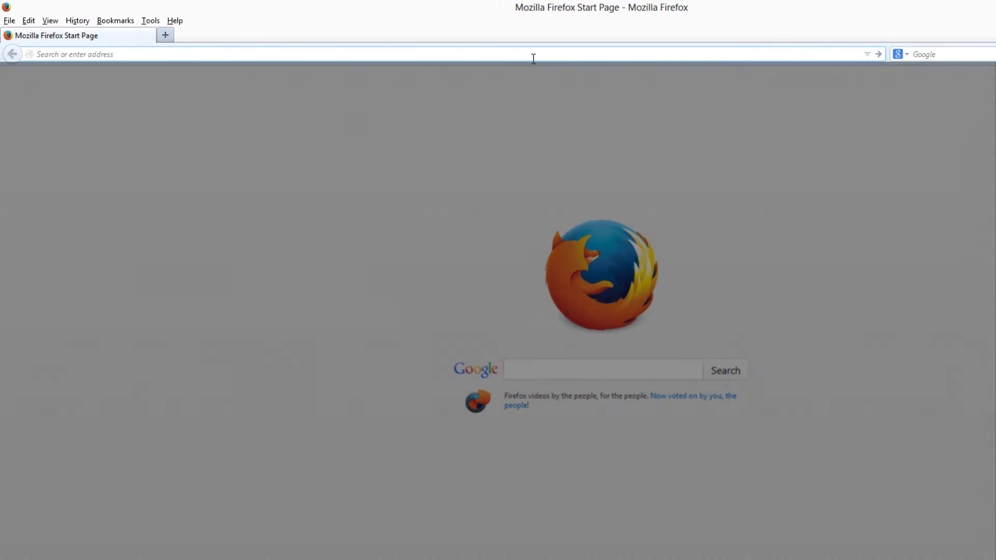
text(www.ecw)
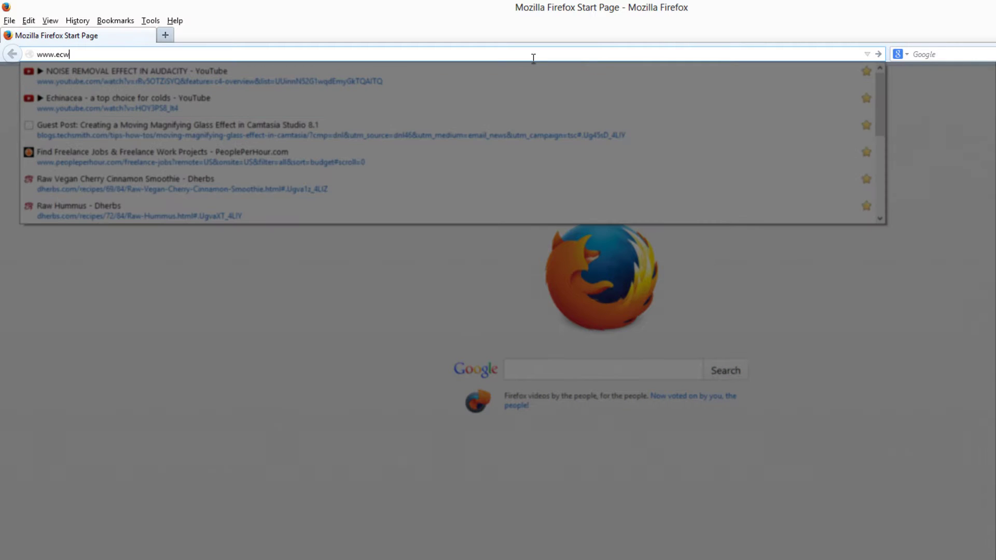
text(id.com)
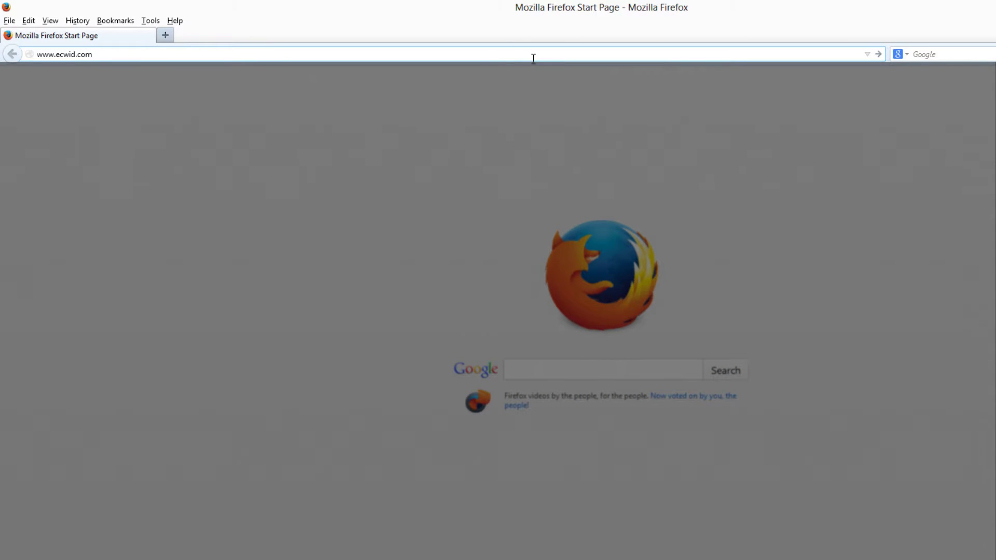
key(Return)
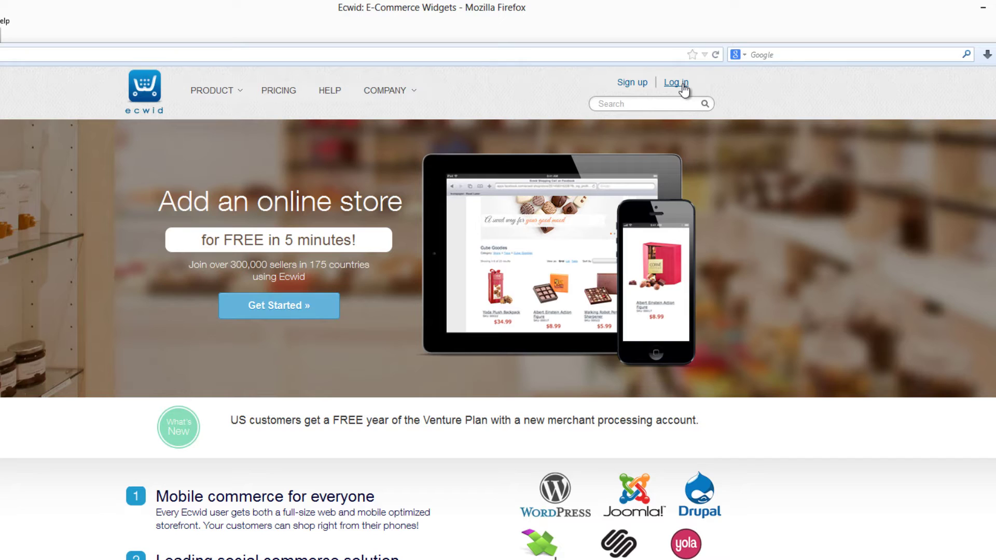
- Log in to Ecwid with the account e-mail and password to reach the Control Panel dashboard
click(677, 83)
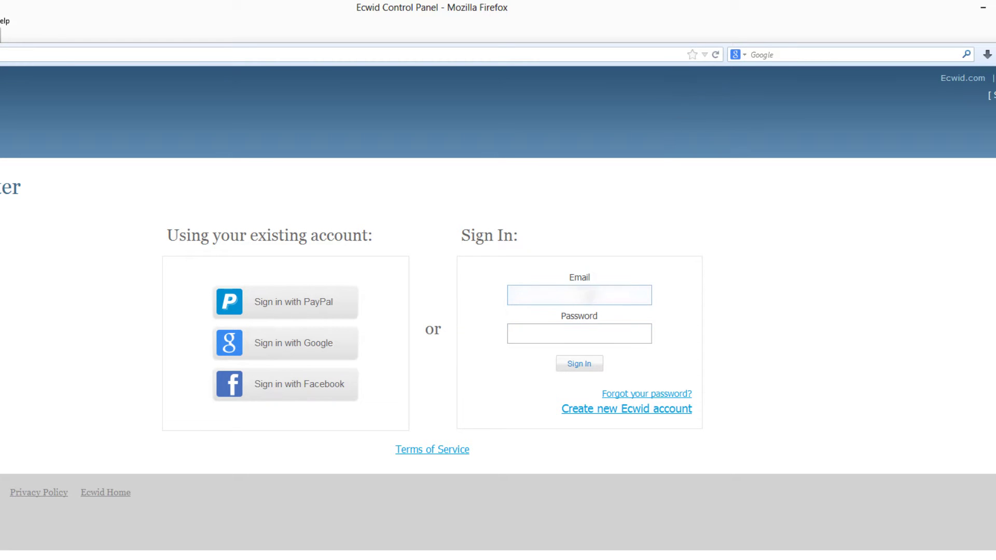
text(user@example.commail.com)
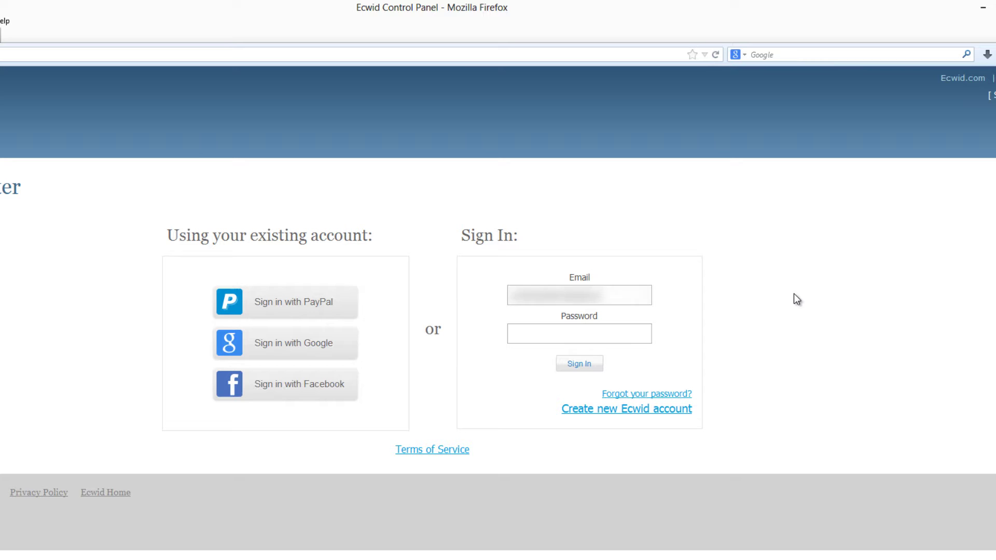
key(Tab)
text(********)
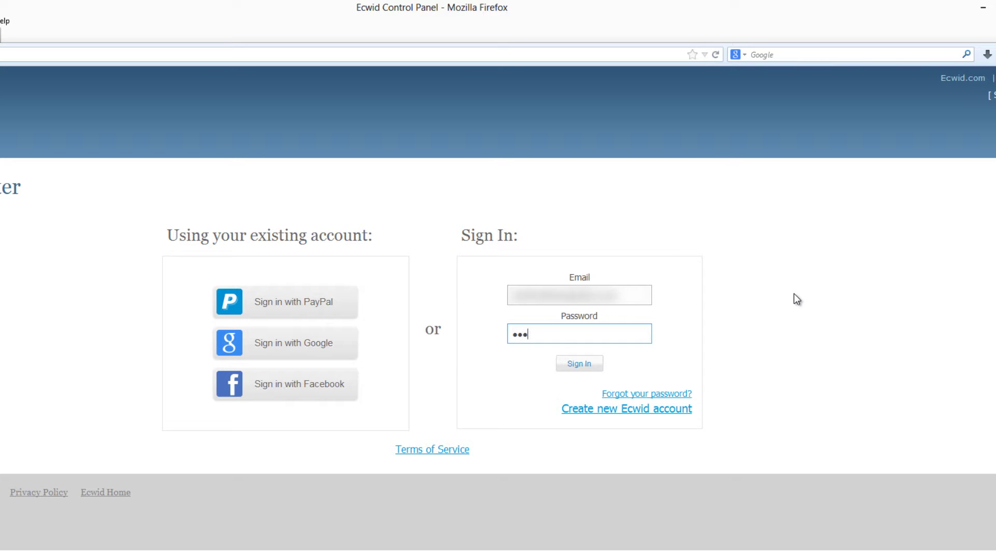
key(Return)
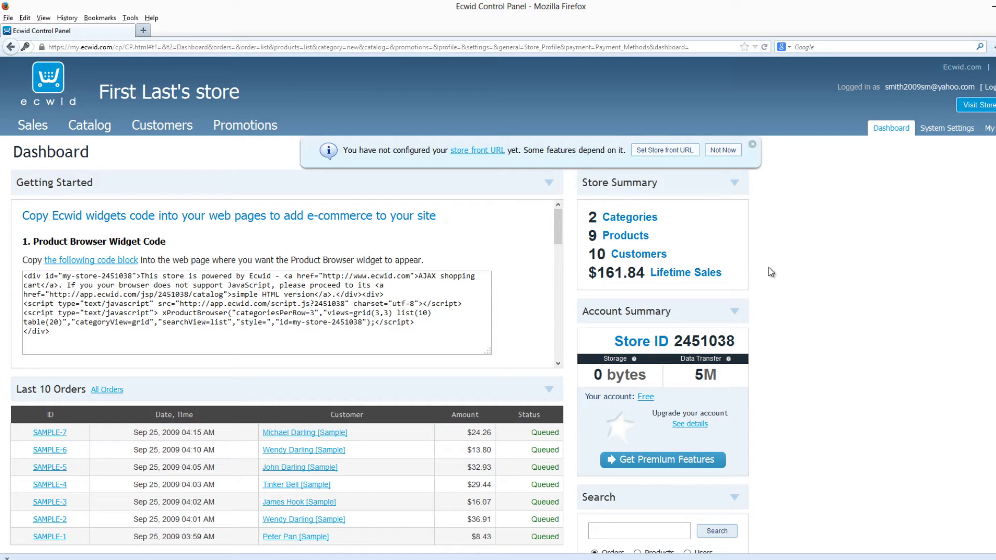
- Close the storefront URL notice and copy all of the Product Browser widget code
click(752, 147)
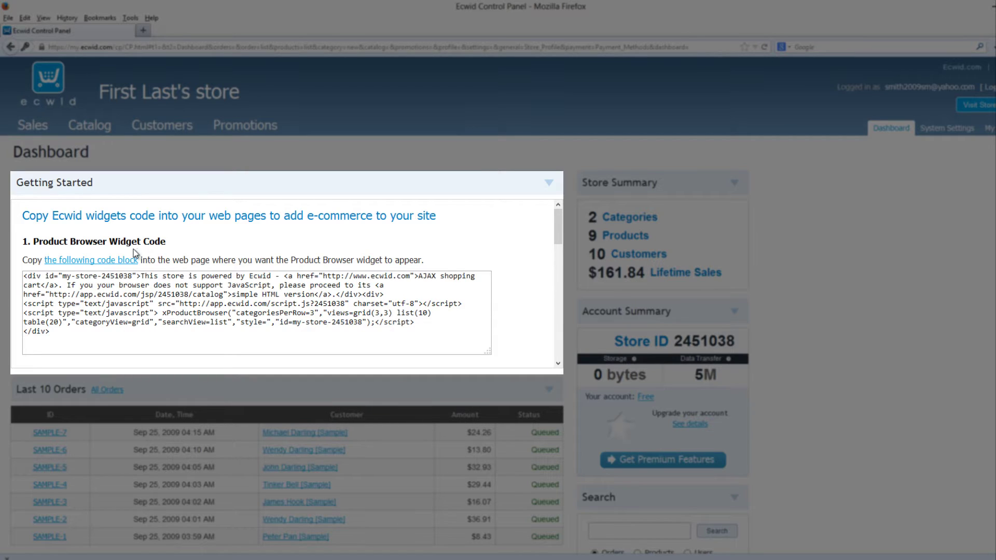
click(153, 335)
key(ctrl+a)
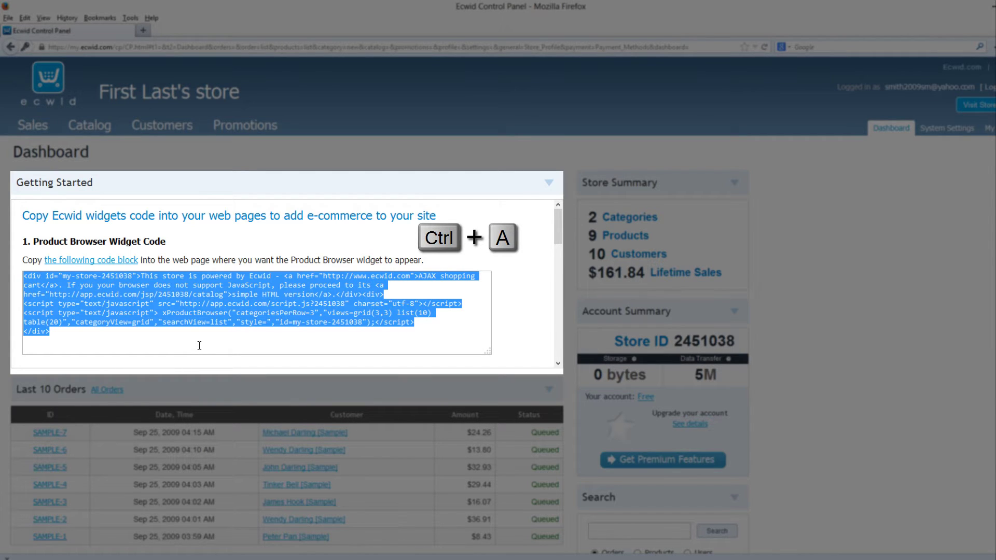
key(ctrl+c)
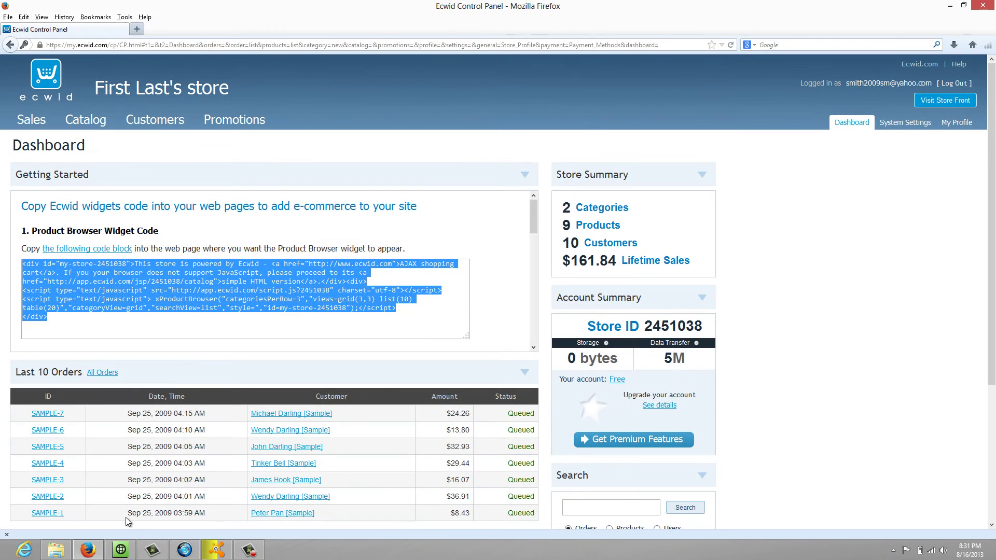
- Create a new Xara document and enlarge the page both wider and taller
click(121, 550)
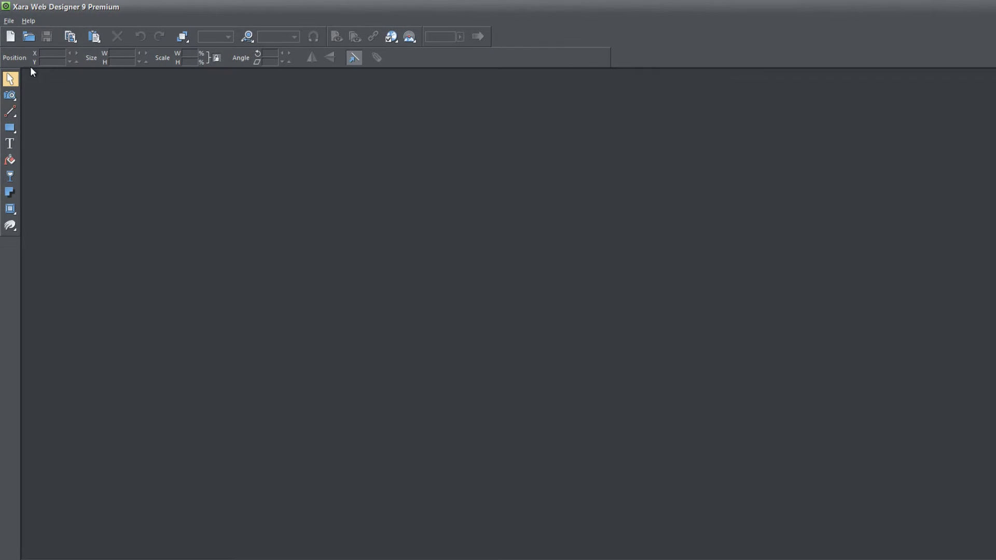
click(11, 37)
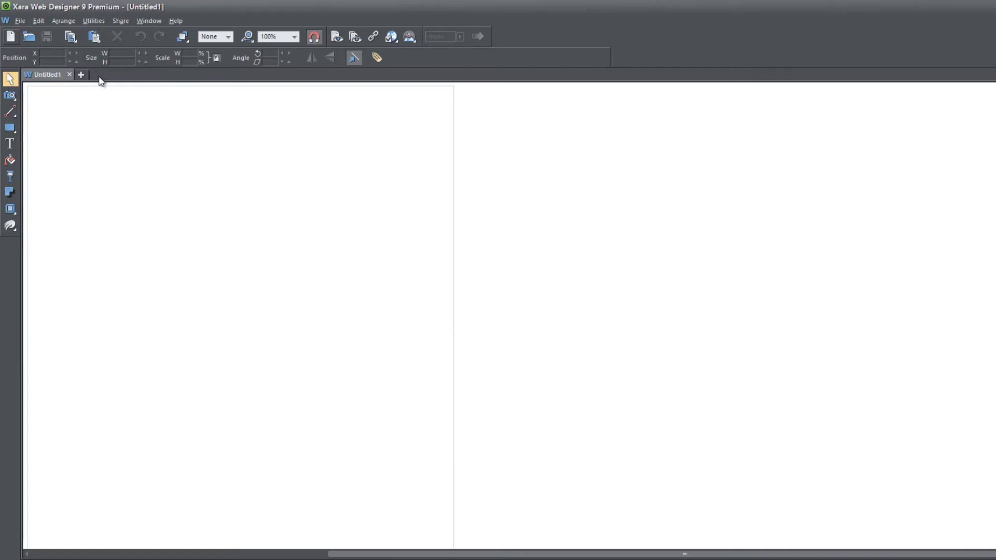
drag(455, 301, 670, 301)
scroll(345, 302, down, 3)
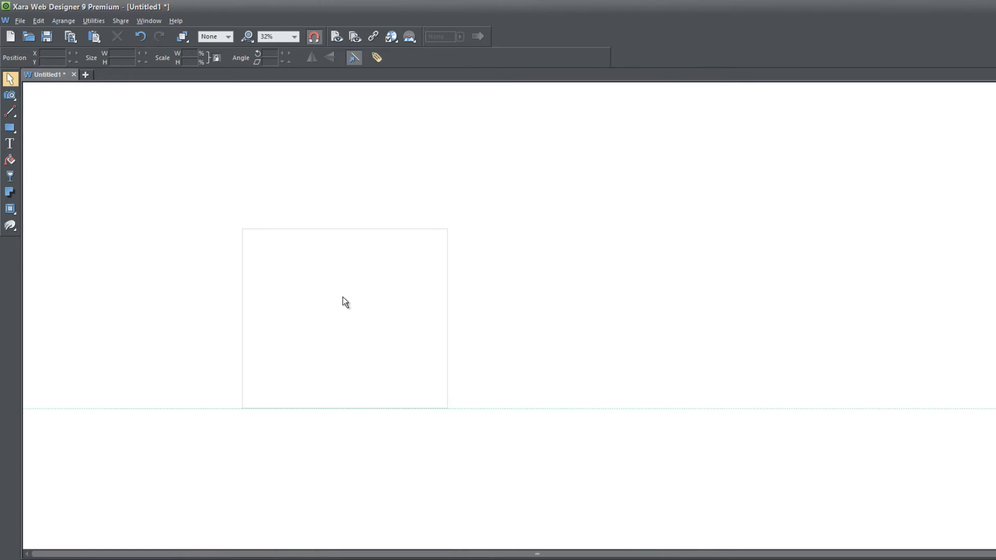
drag(503, 407, 495, 507)
scroll(324, 371, up, 3)
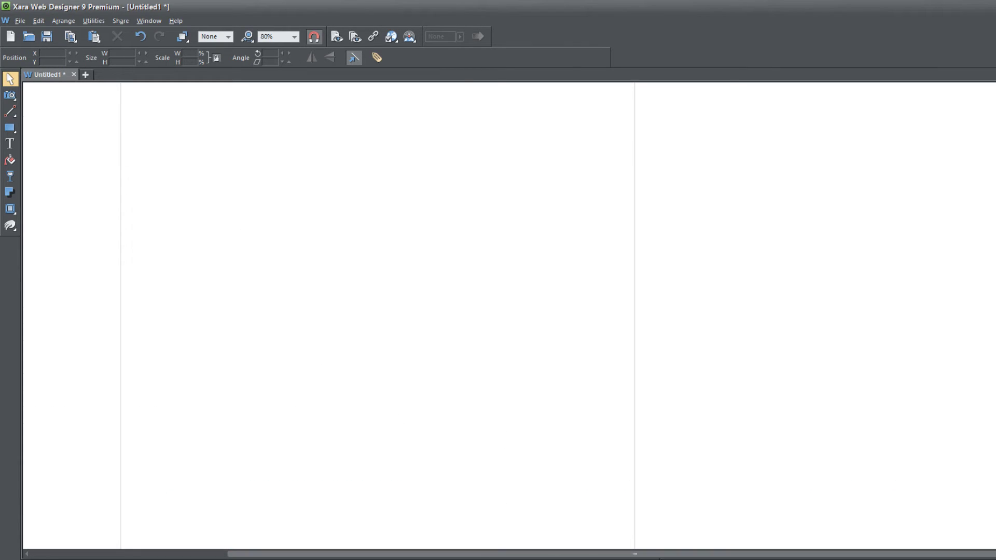
scroll(489, 321, left, 3)
- Paste the Ecwid store widget, move it to the page's top-left, and stretch it to 1199px wide
key(ctrl+v)
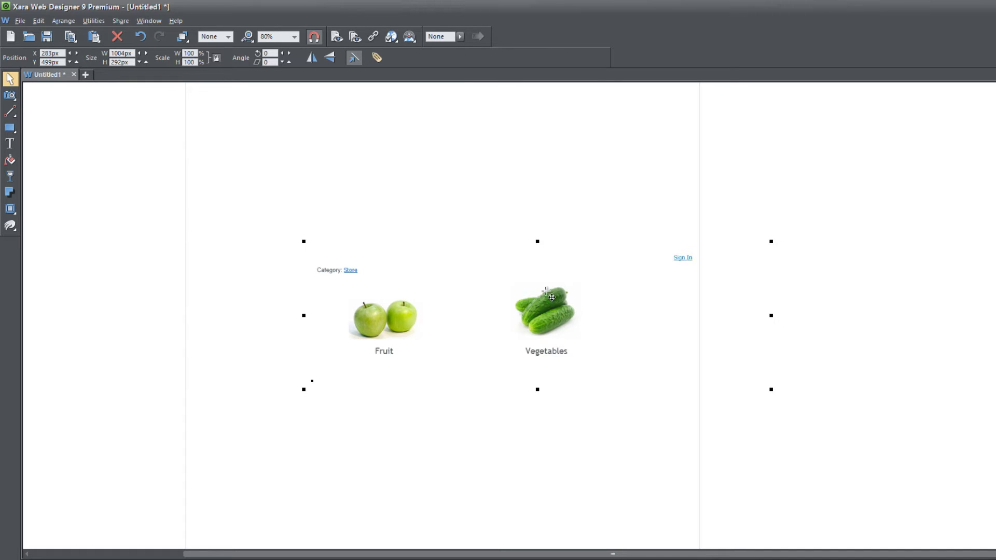
drag(569, 314, 462, 167)
drag(705, 274, 817, 280)
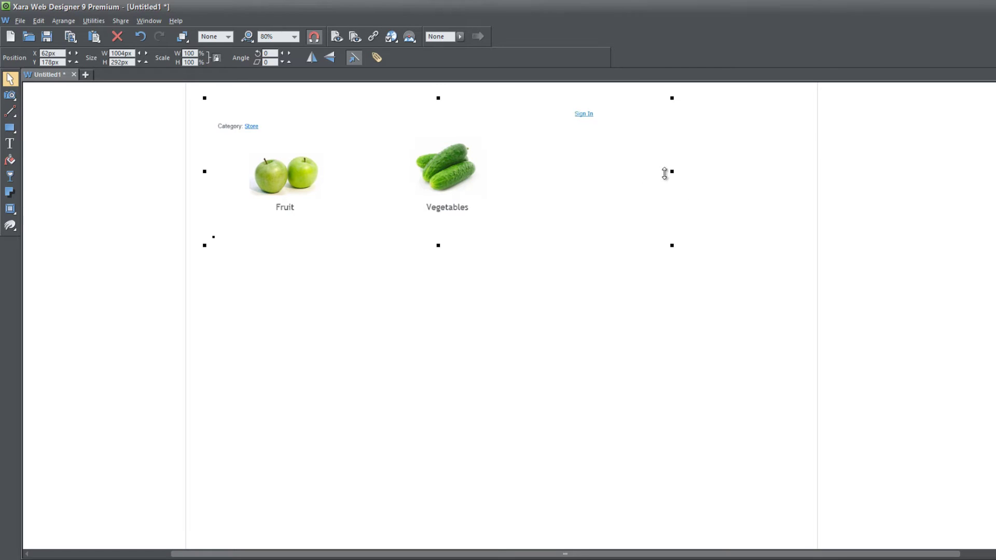
drag(672, 172, 762, 174)
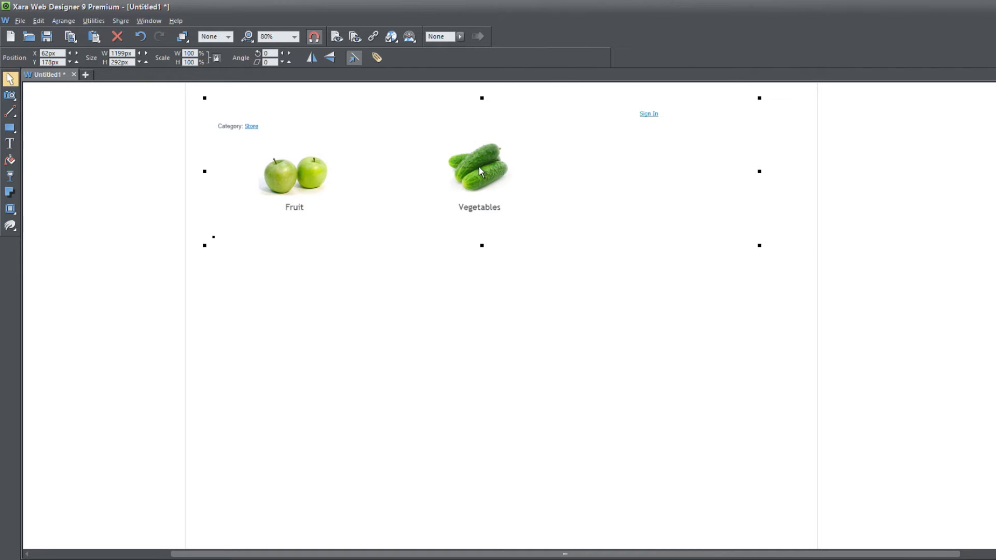
- Preview the page full-screen and open the store's Fruit category (apple, cherries, strawberries)
key(F5)
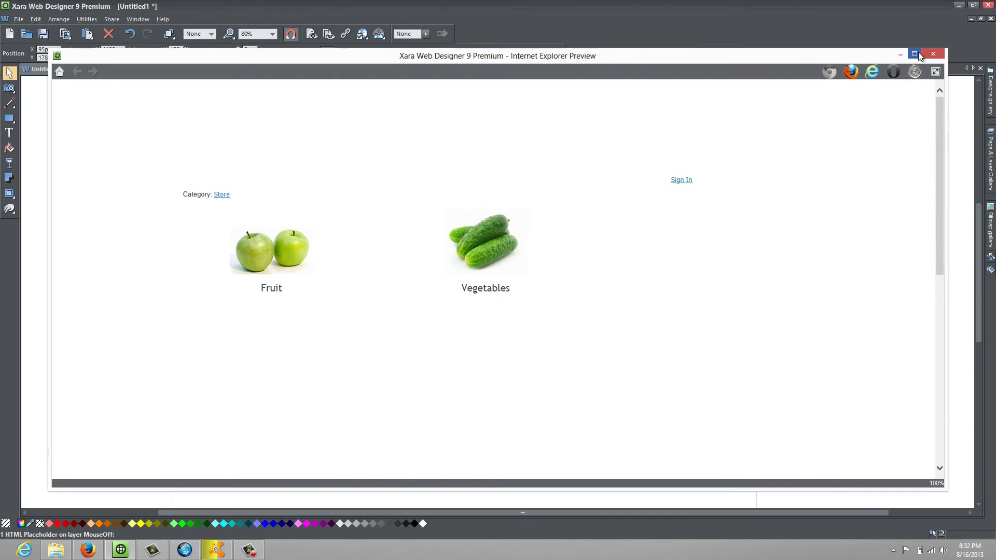
click(915, 53)
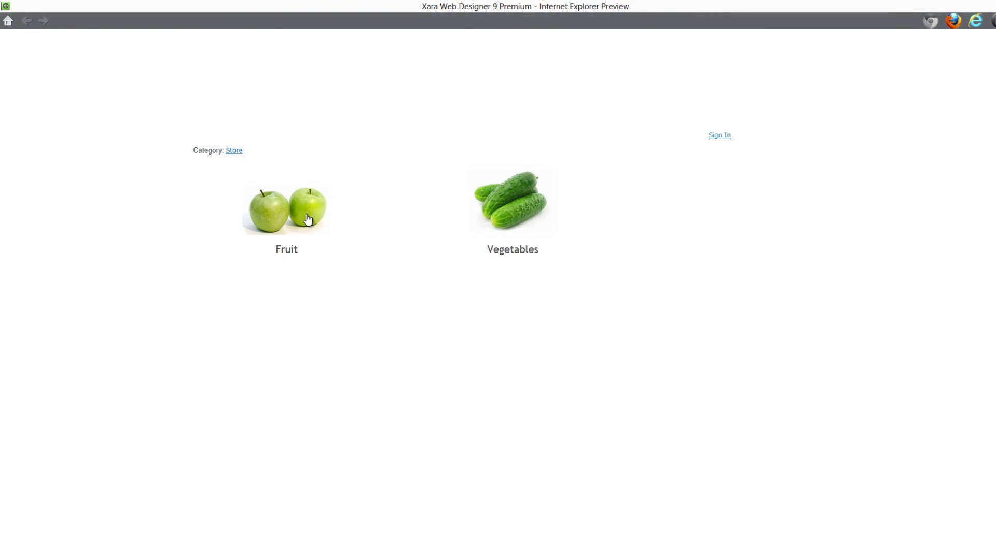
click(302, 210)
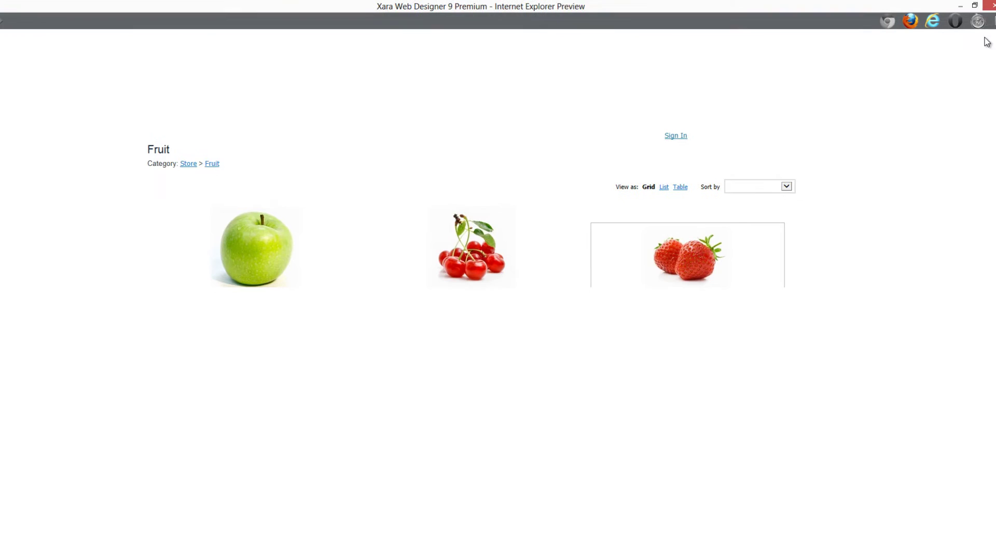
- Exit the preview and drag the store widget's bottom edge down to 791px high
click(991, 5)
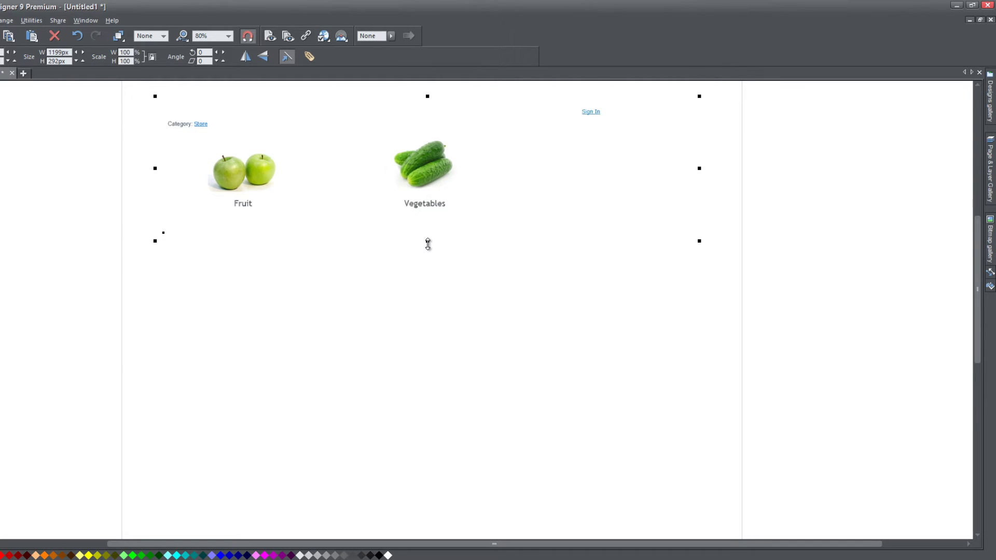
drag(428, 241, 430, 465)
key(F5)
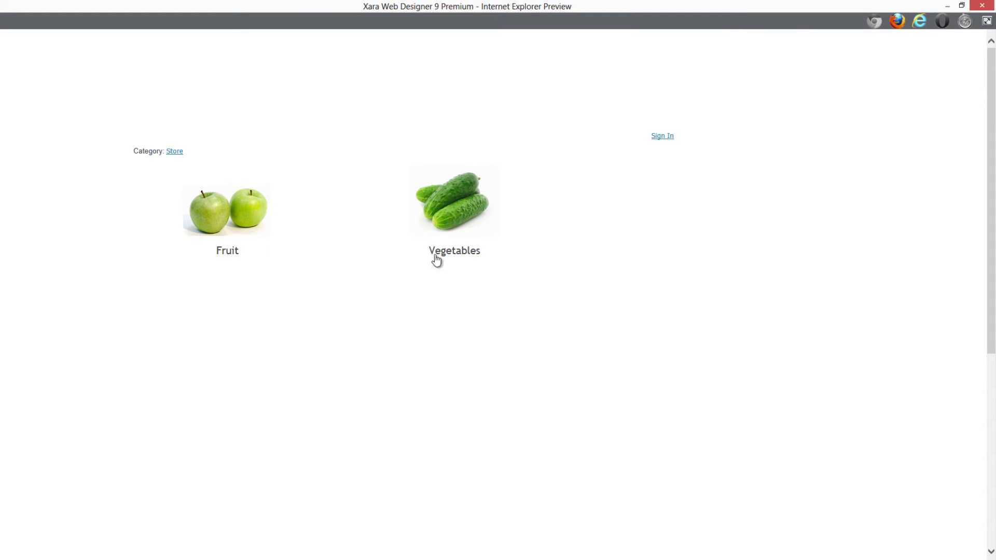
click(462, 208)
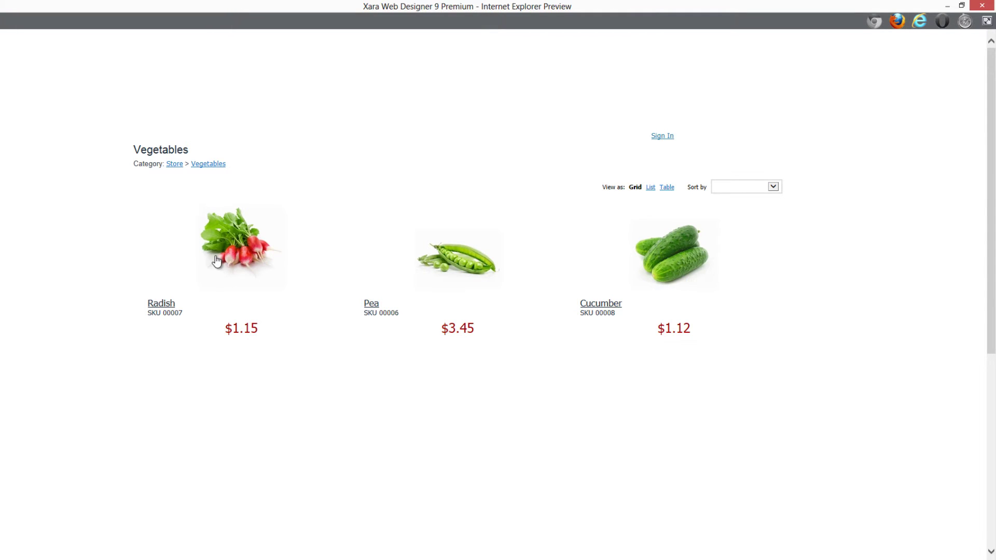
click(174, 164)
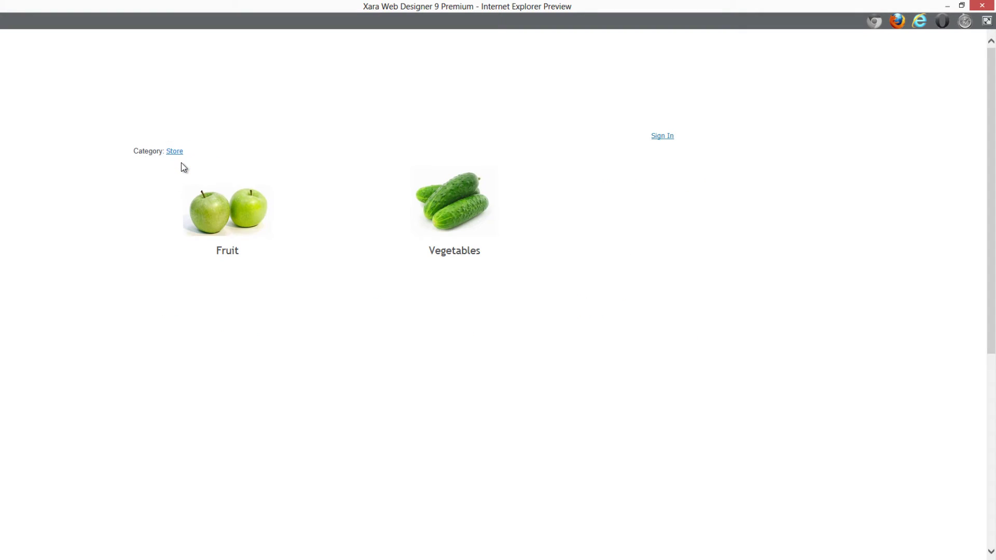
click(231, 228)
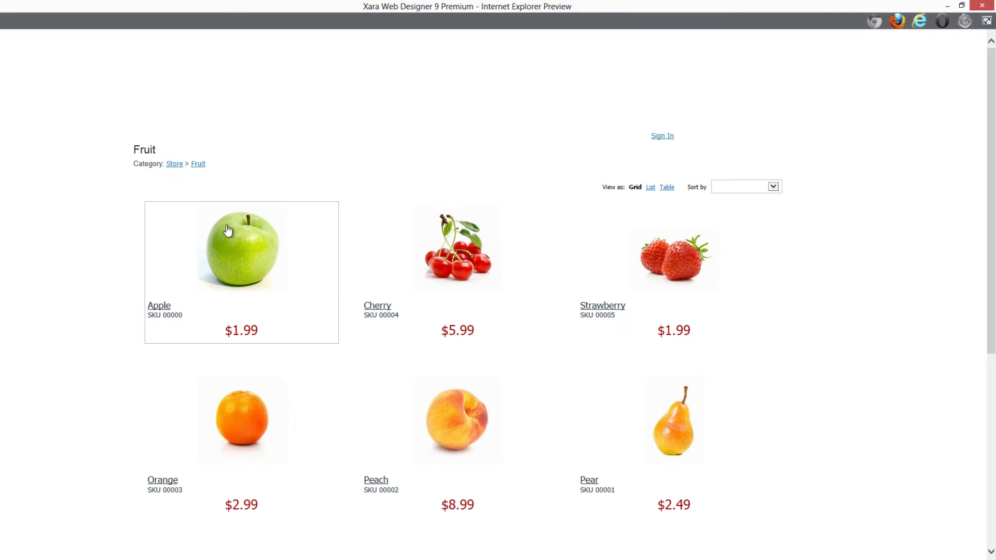
scroll(834, 262, down, 1)
scroll(832, 259, down, 2)
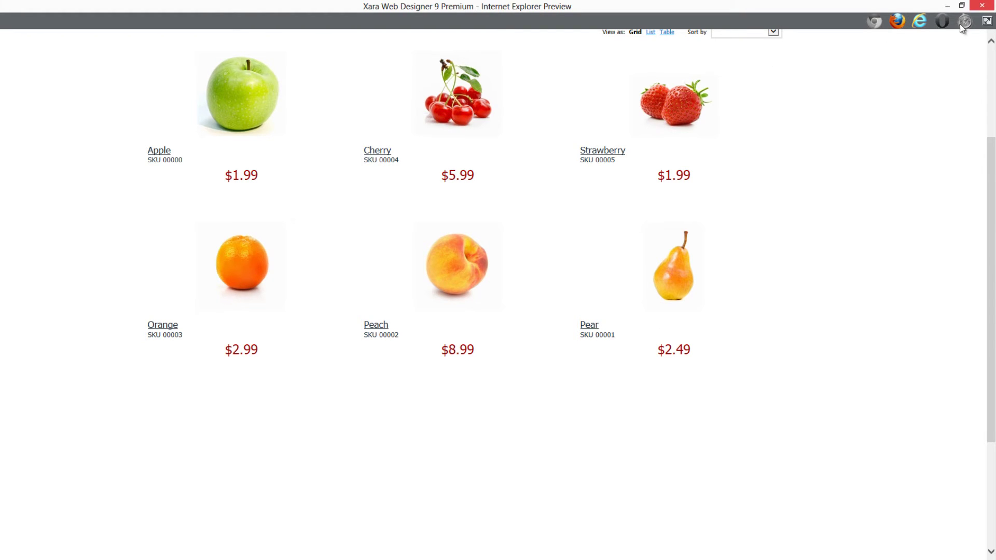
scroll(892, 164, up, 3)
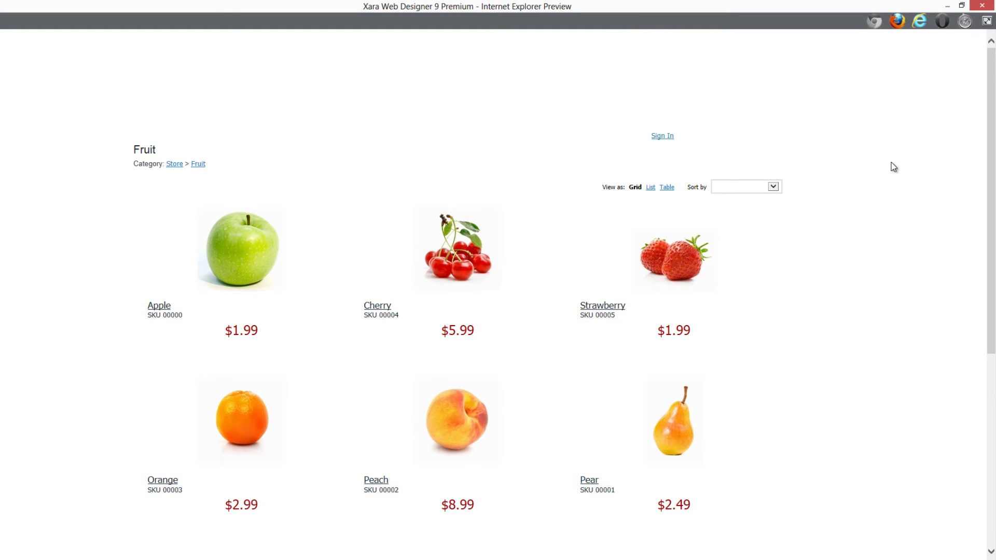
click(985, 6)
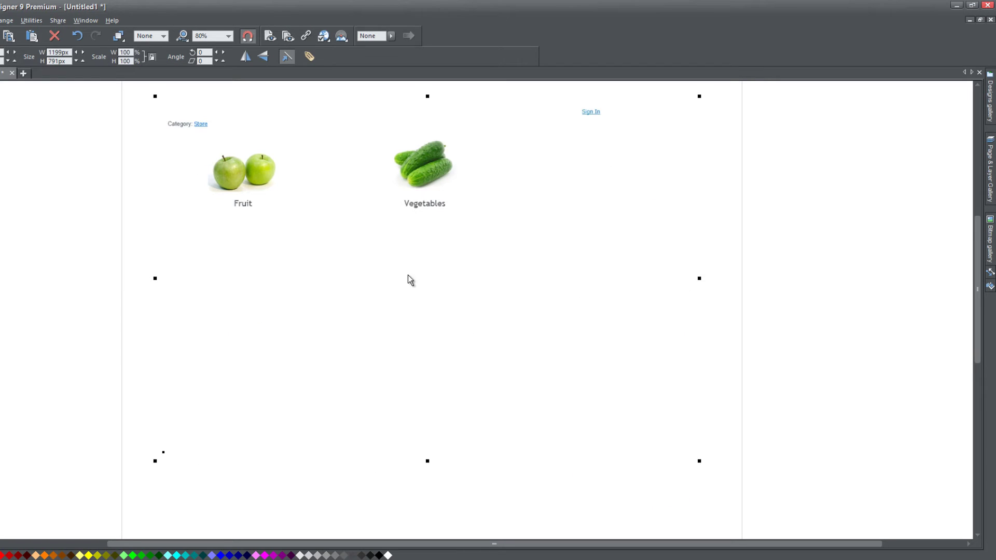
- Copy the Categories Tabs widget code from the Ecwid dashboard and paste it onto the Xara page
click(88, 549)
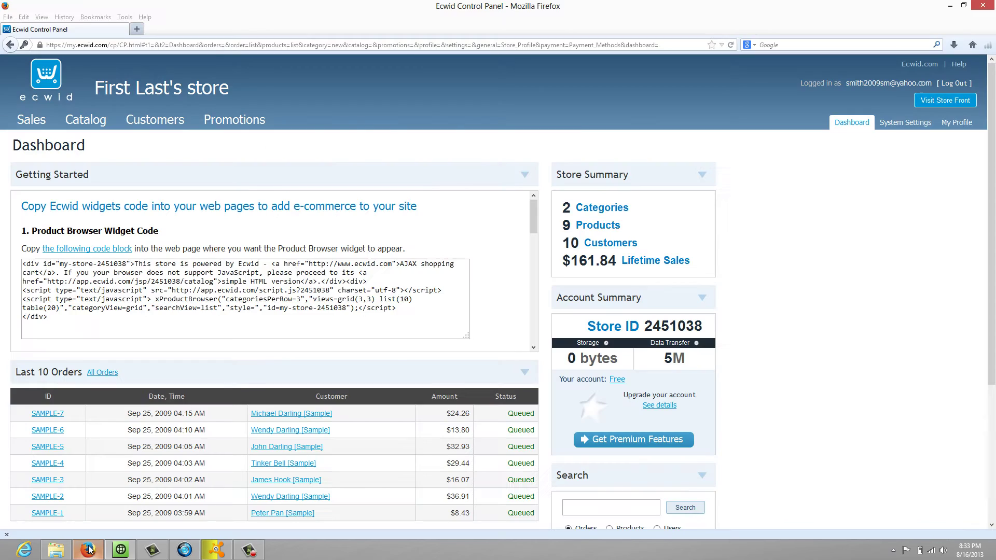
click(452, 265)
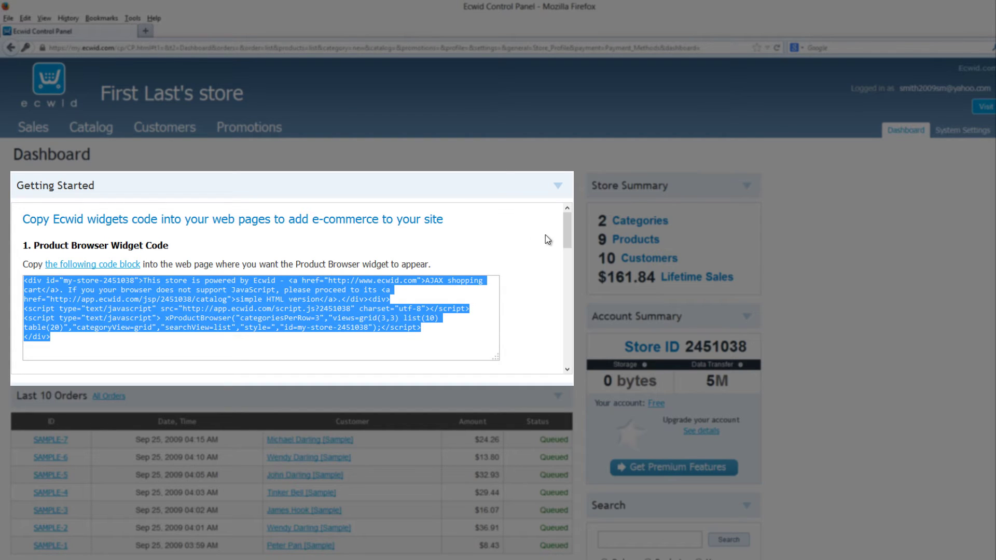
drag(565, 229, 567, 225)
drag(568, 234, 566, 272)
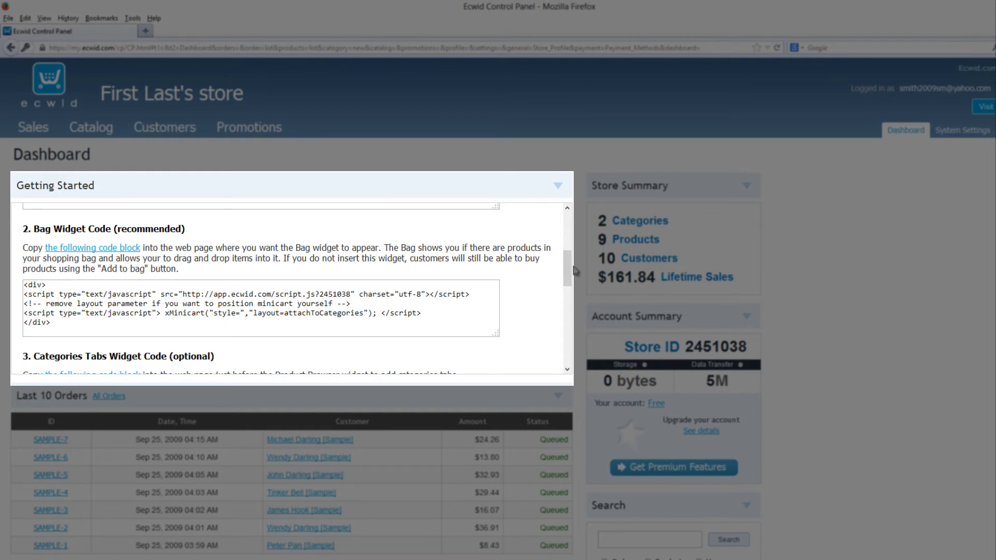
drag(568, 270, 566, 239)
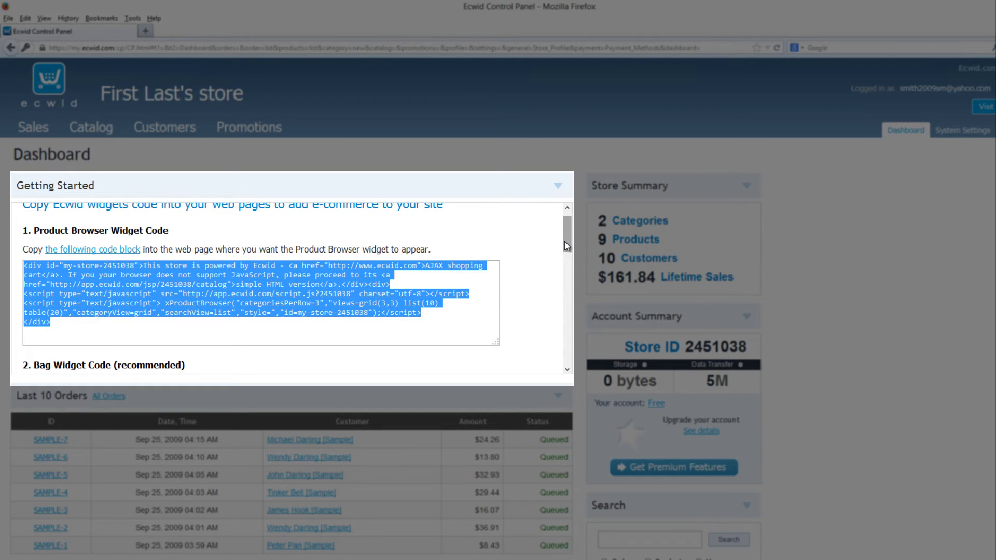
drag(567, 245, 569, 278)
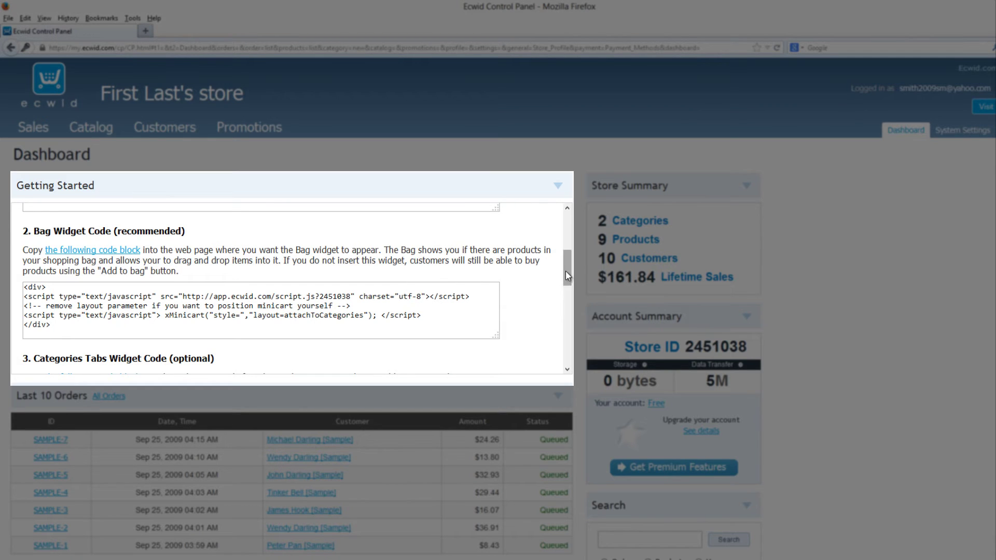
drag(567, 275, 566, 307)
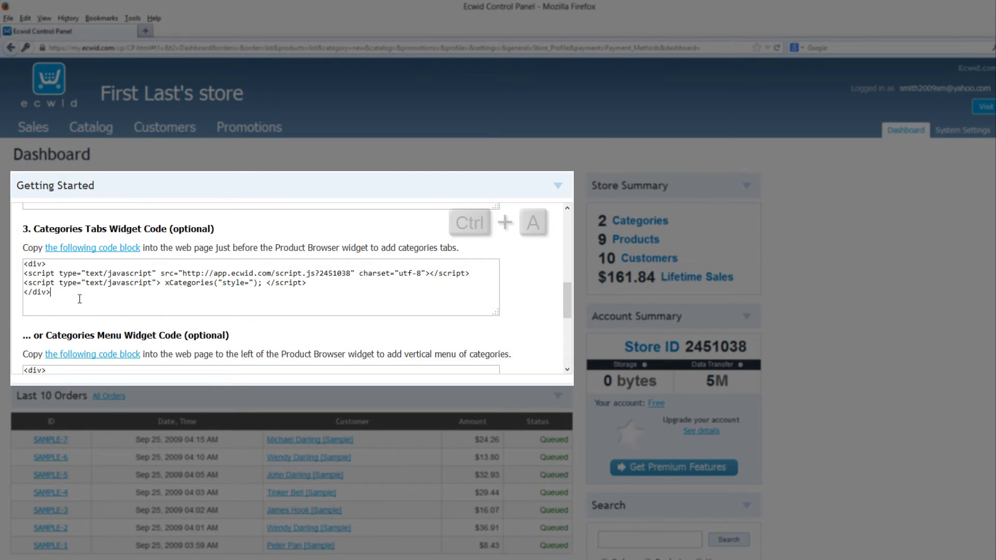
key(ctrl+a)
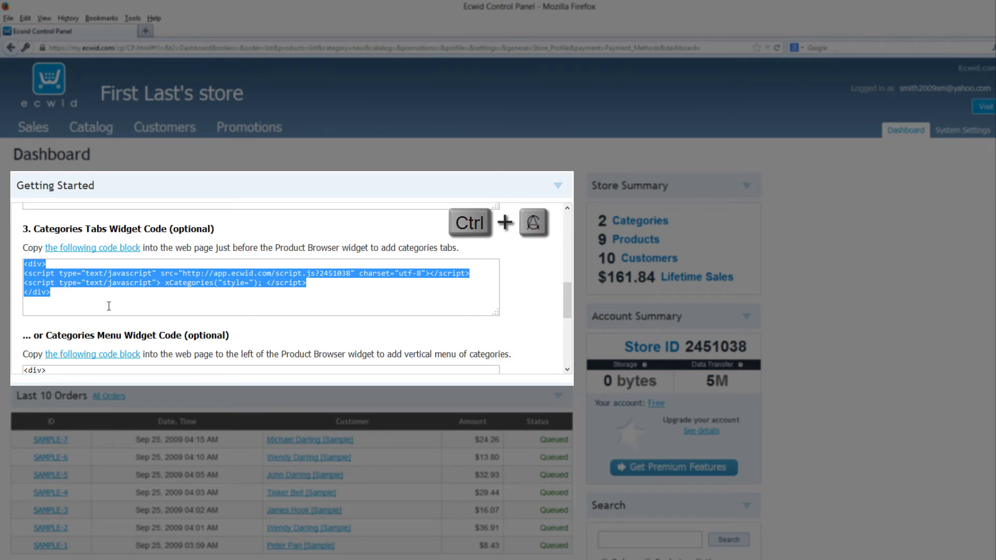
key(ctrl+c)
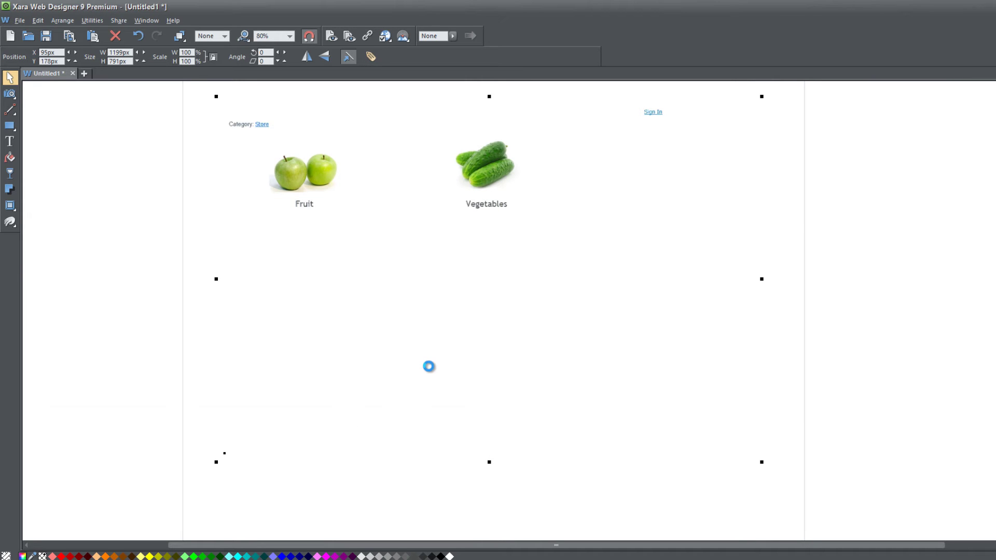
key(ctrl+v)
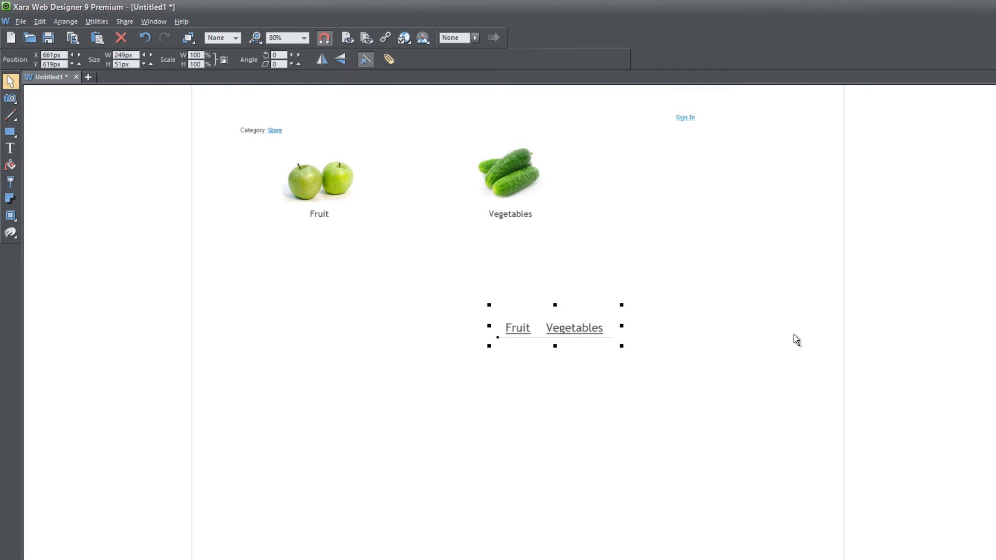
- Drag the Fruit/Vegetables tabs to the top of the page above the store, then preview
scroll(518, 322, up, 3)
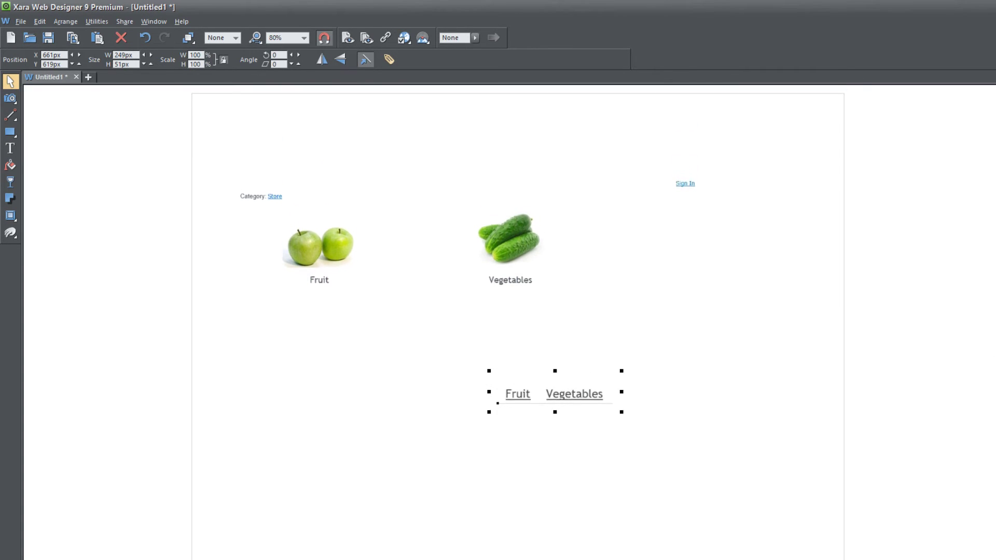
drag(589, 417, 597, 146)
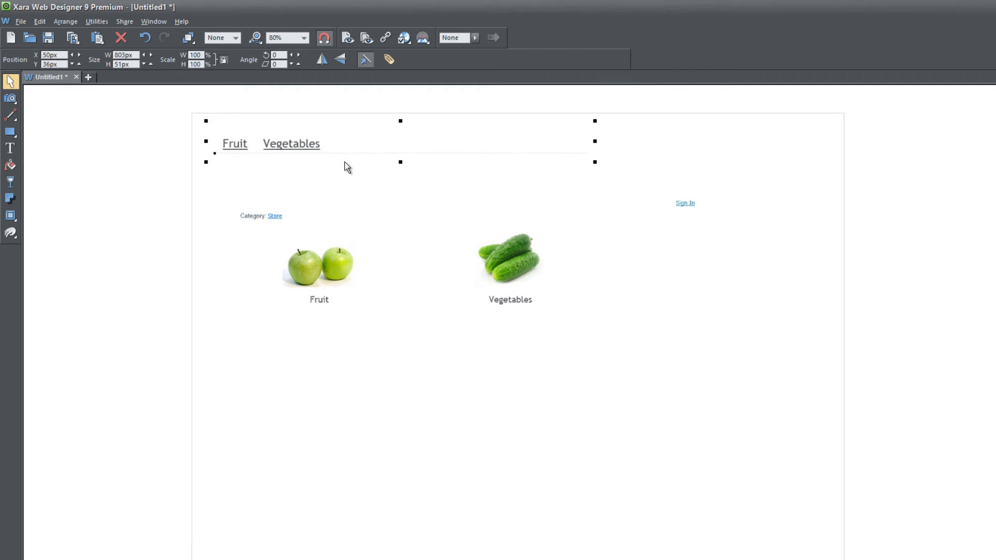
key(F5)
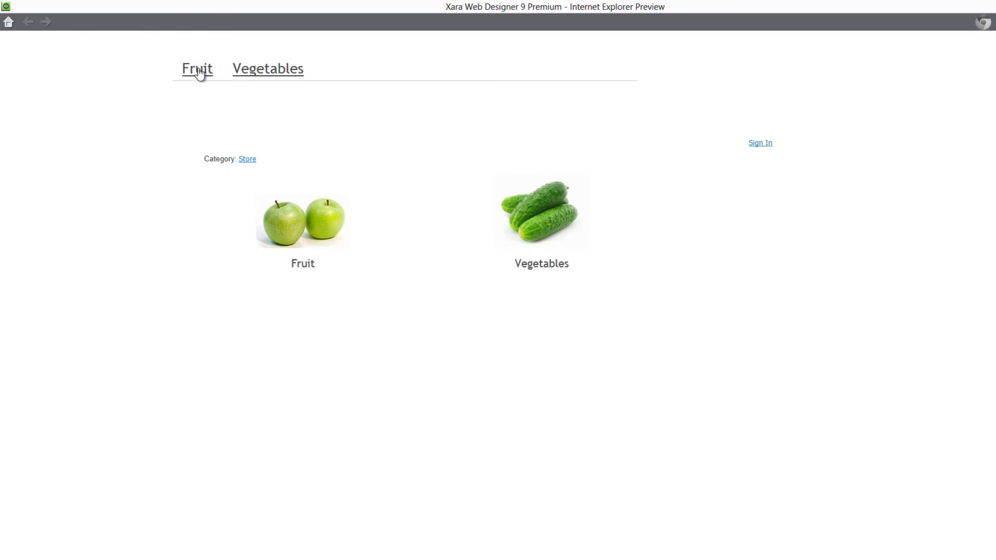
click(251, 70)
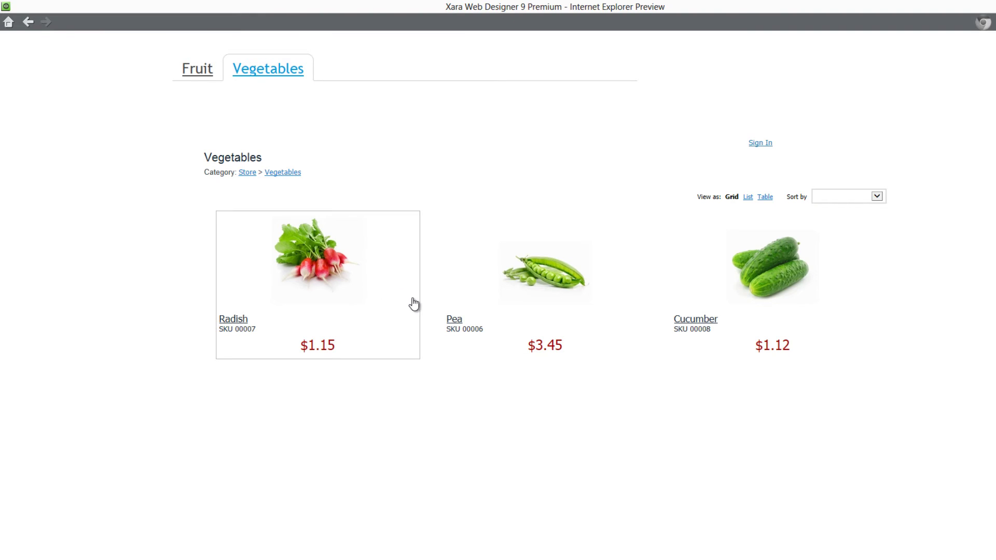
click(193, 66)
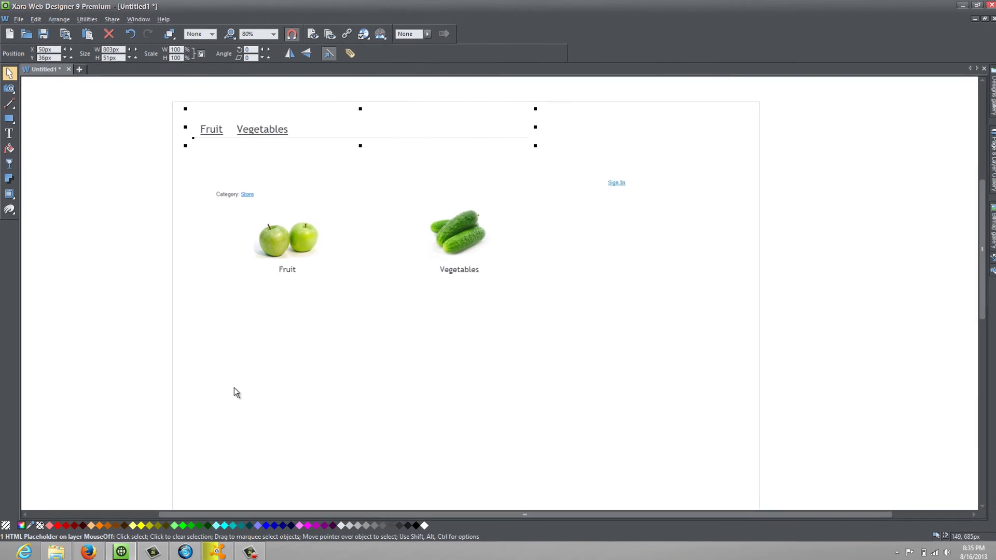
- Scroll the Ecwid dashboard to the Search Box widget code (xSearchPanel) and copy all of it
click(88, 550)
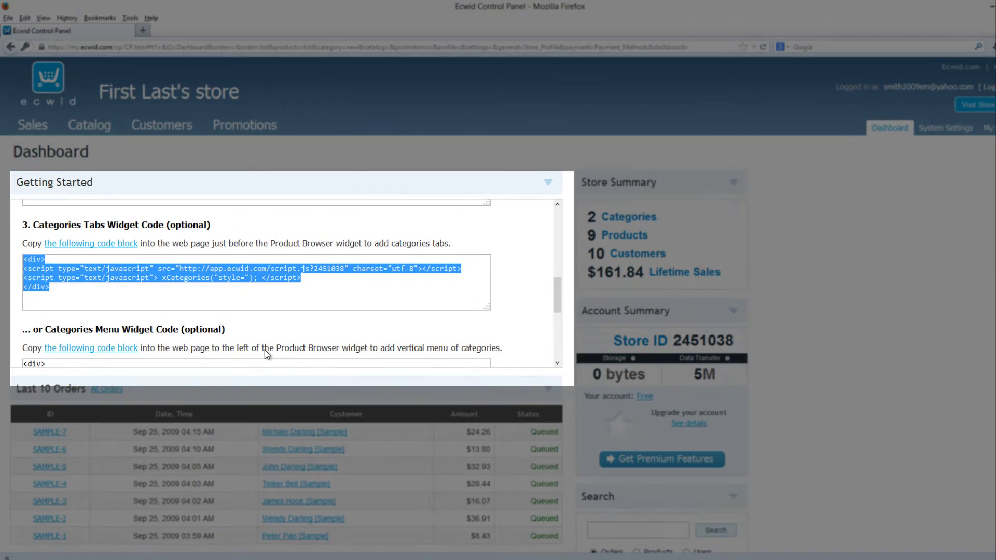
drag(559, 287, 561, 317)
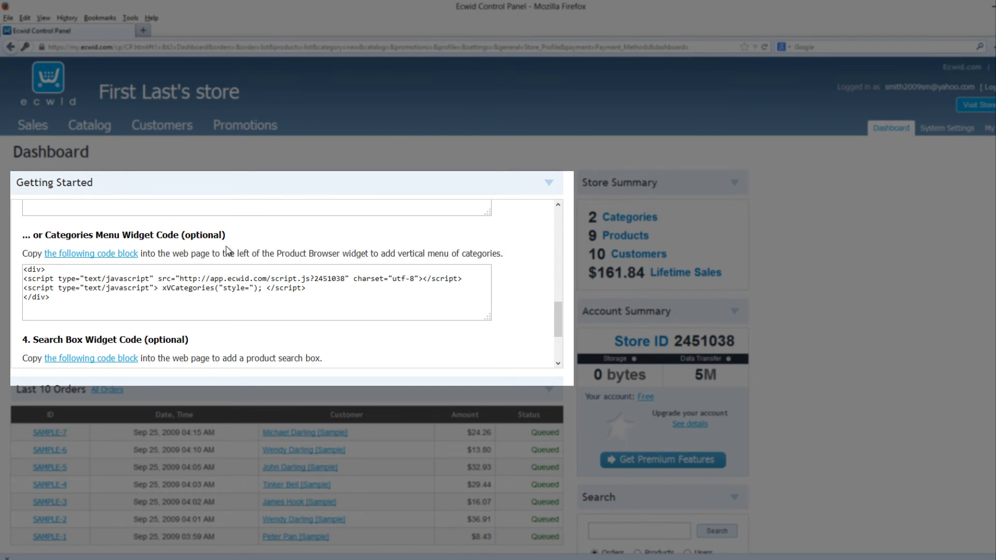
drag(555, 314, 555, 290)
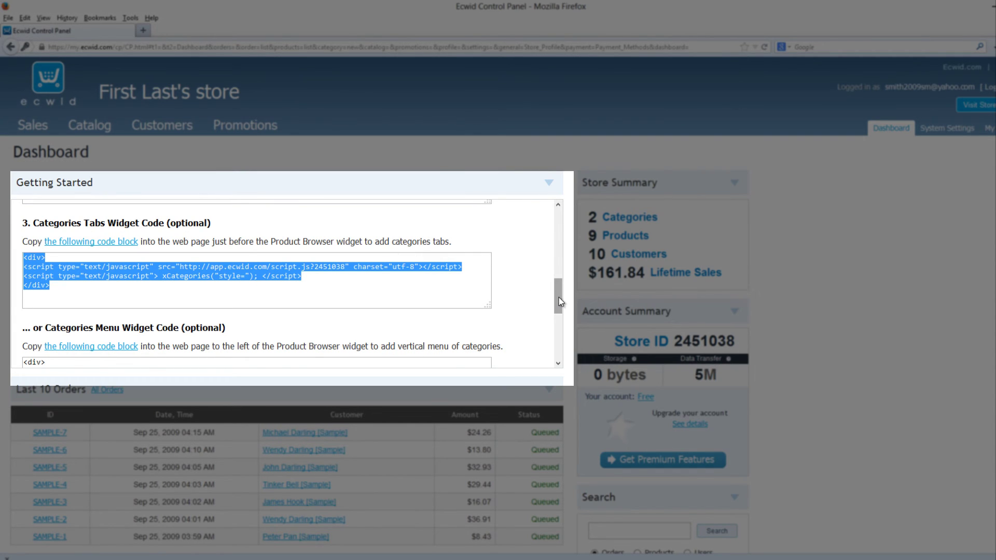
drag(560, 301, 560, 313)
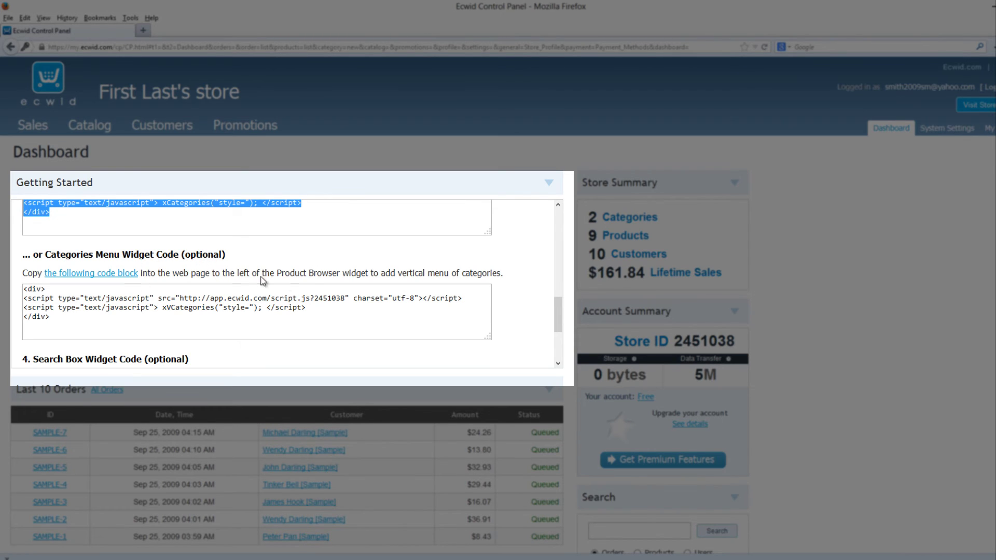
drag(558, 320, 553, 352)
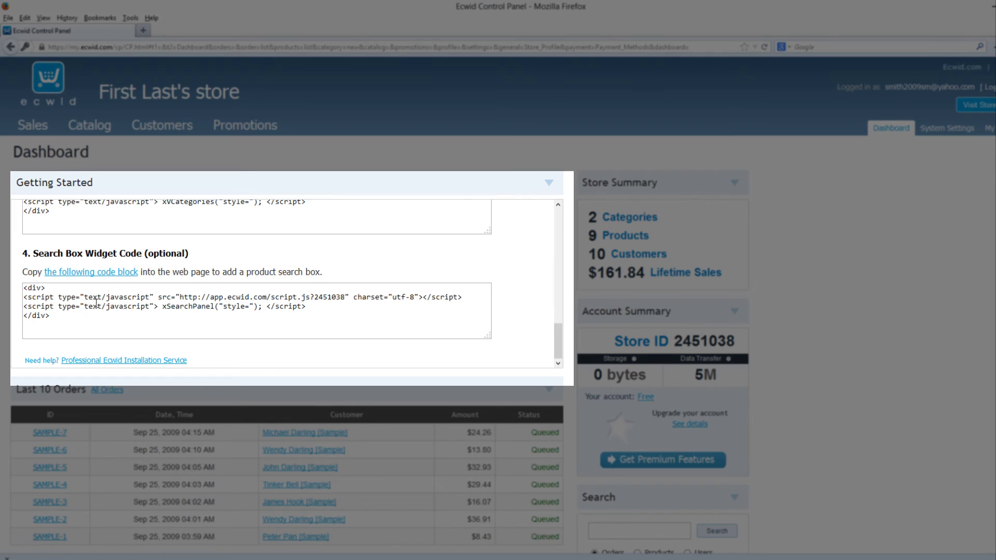
click(145, 319)
key(ctrl+a)
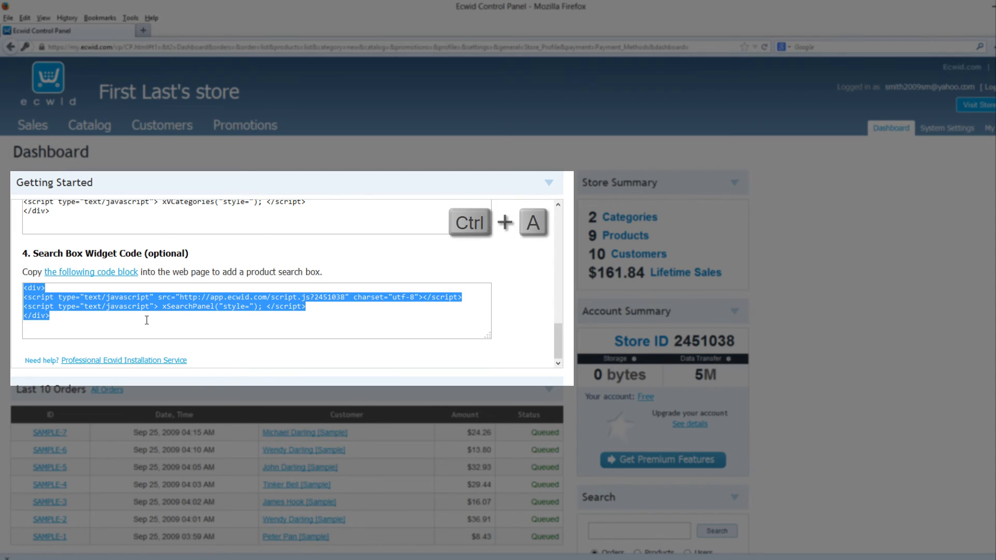
key(ctrl+c)
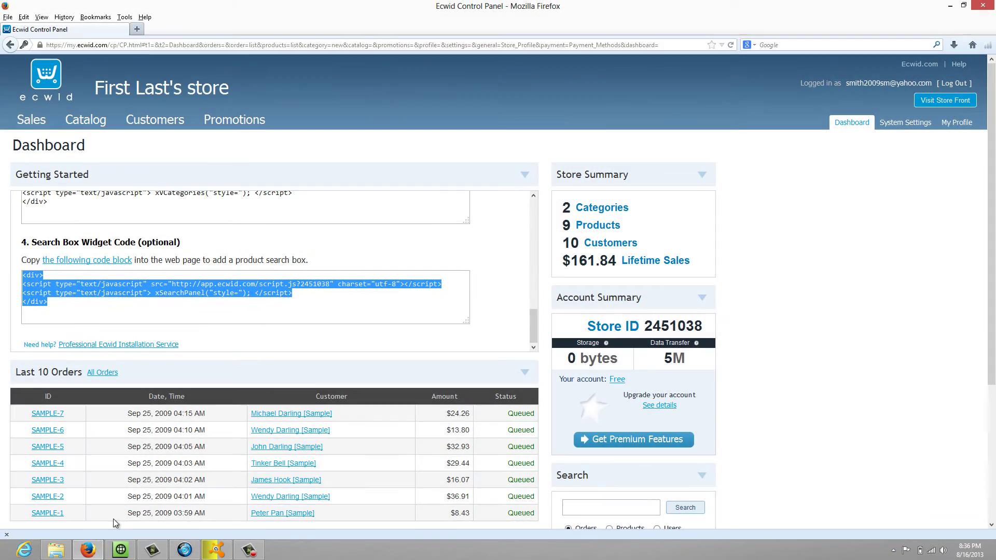
- Paste the search box into Xara beside the Fruit/Vegetables tabs and preview the page
click(120, 551)
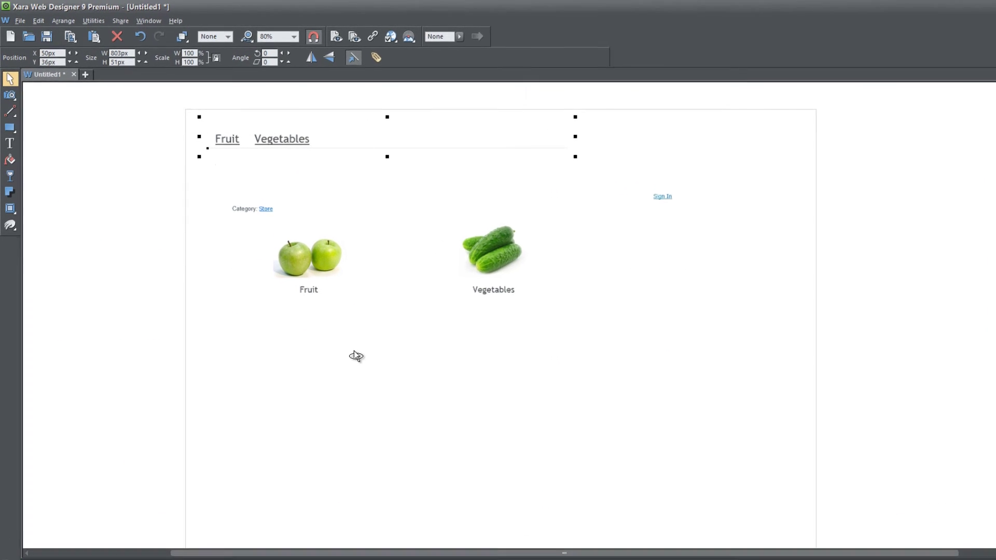
key(ctrl+v)
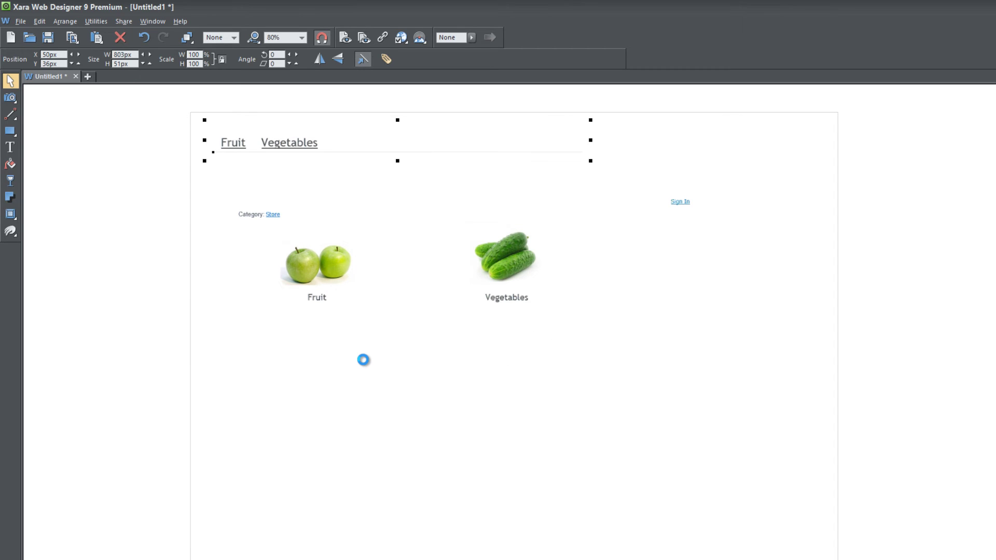
drag(550, 320, 415, 142)
key(F5)
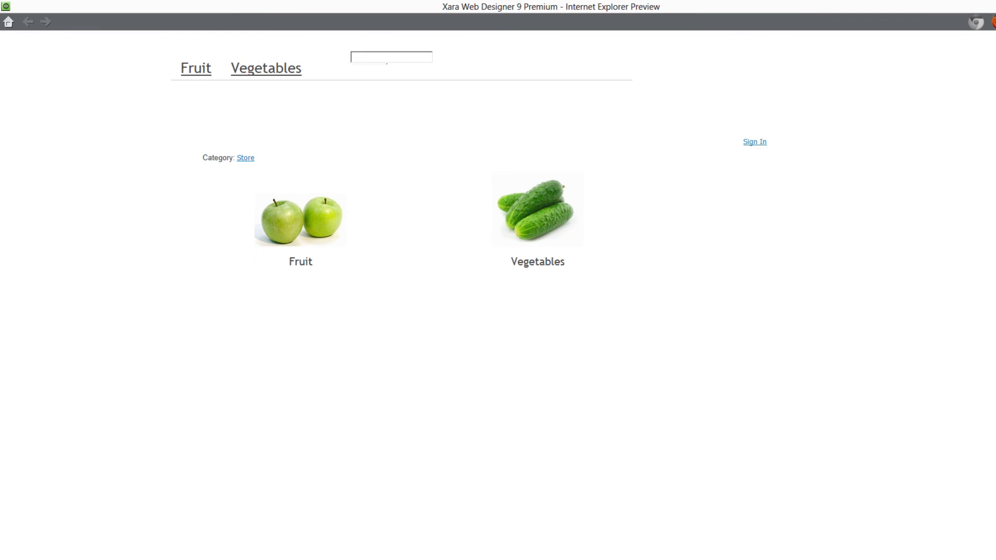
- Enlarge the search box to 160% scale and preview the page again
key(Escape)
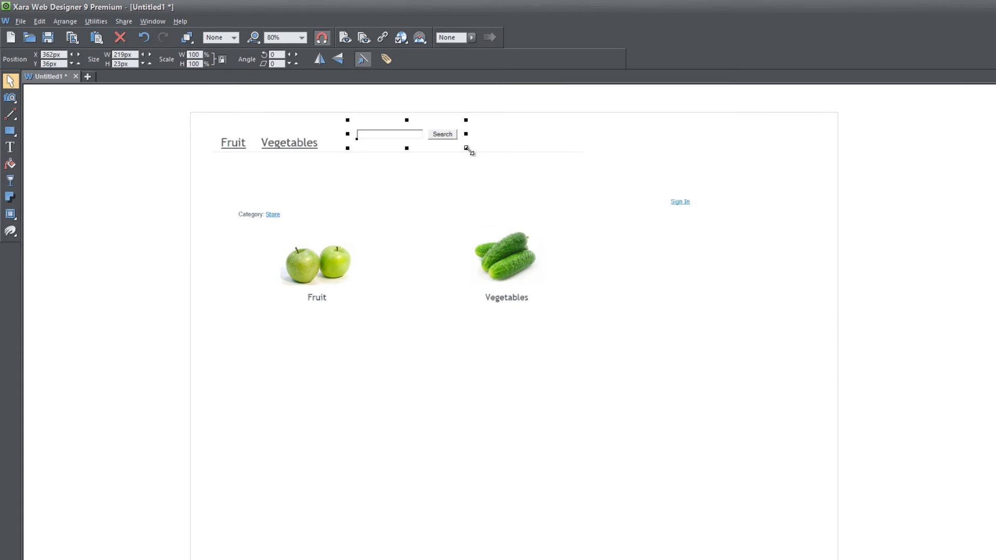
mouse_move(467, 149)
mouse_down()
mouse_move(484, 162)
mouse_move(458, 154)
mouse_up()
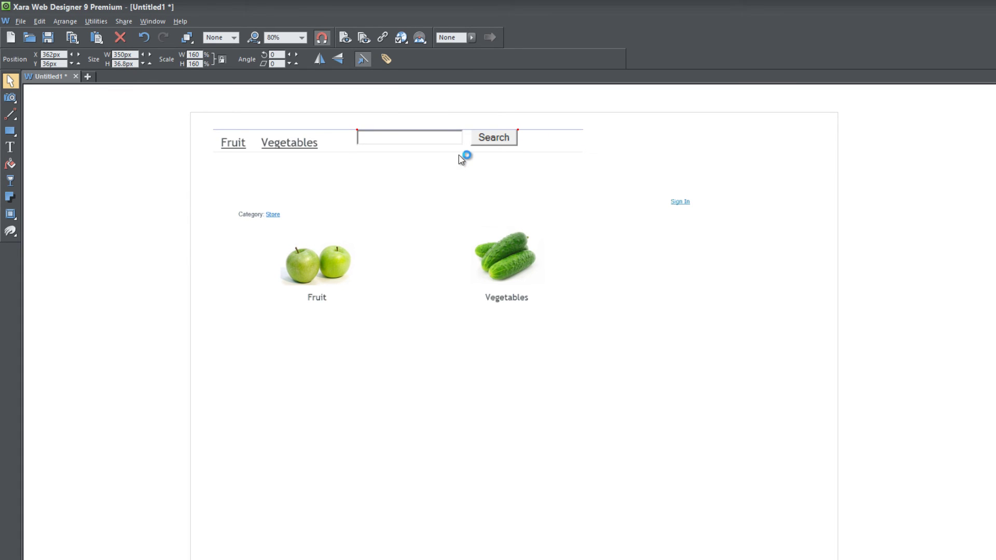
key(F5)
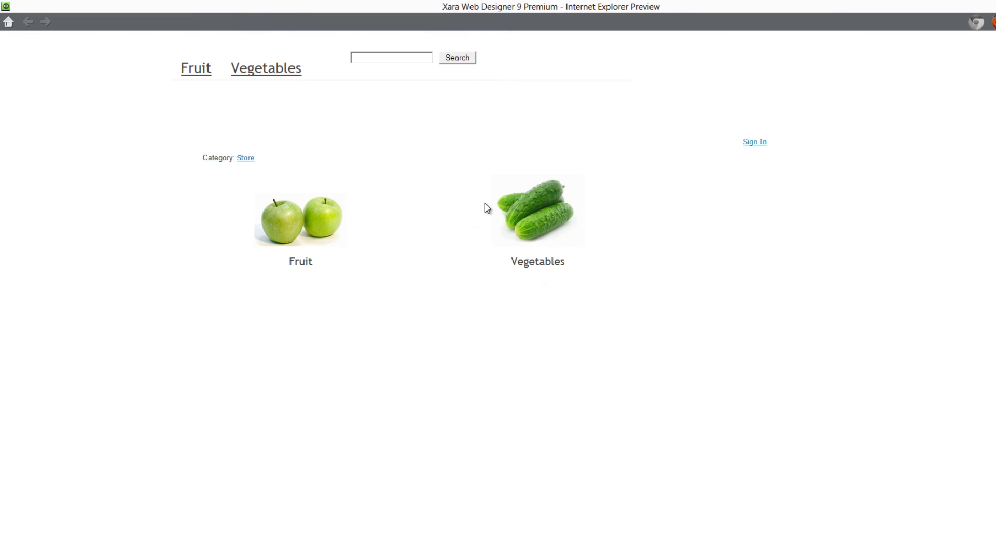
- Search the previewed store for "apple", returning three products
click(399, 57)
text(apple)
key(Return)
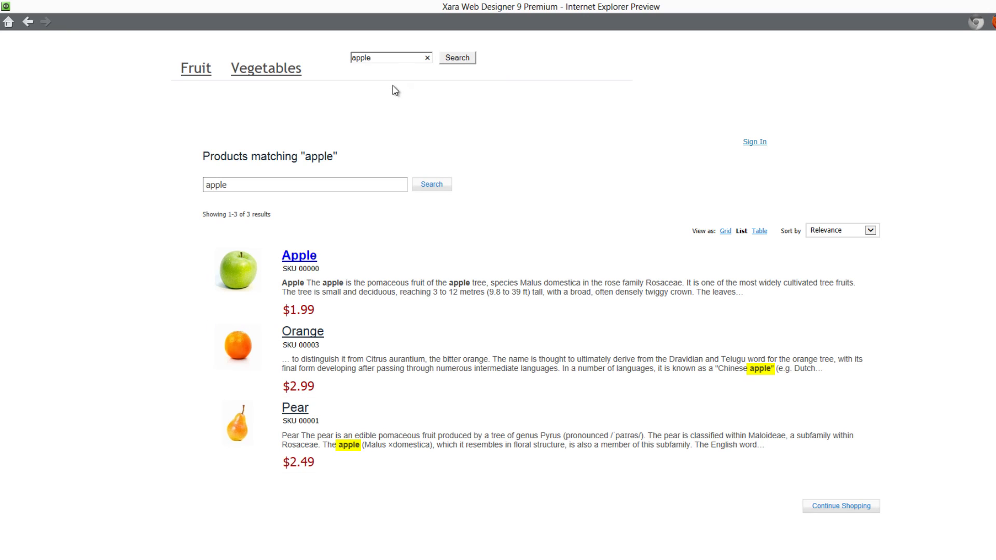
- Replace the term with "pear" and search, leaving only the $2.49 Pear
key(BackSpace)
key(BackSpace)
key(BackSpace)
key(BackSpace)
key(BackSpace)
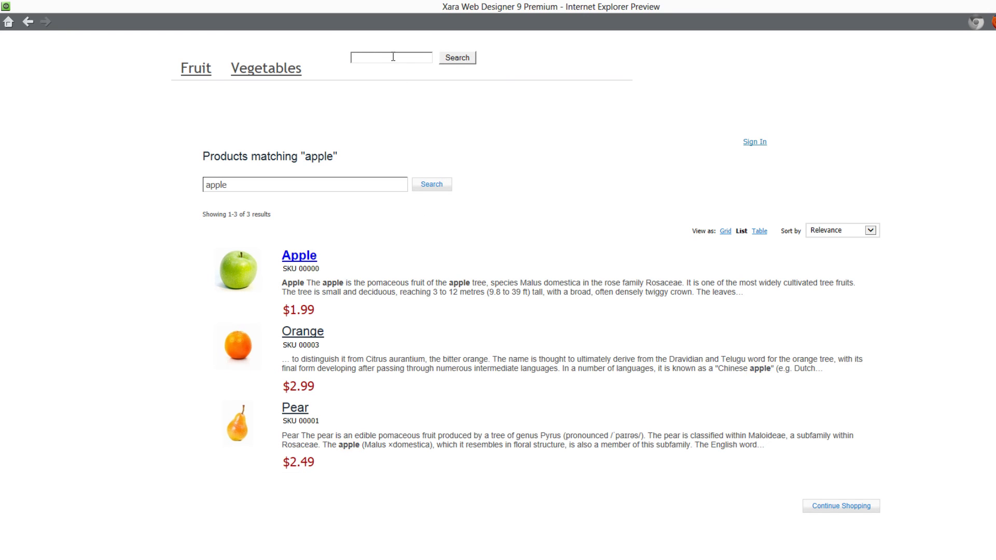
text(pear)
key(Return)
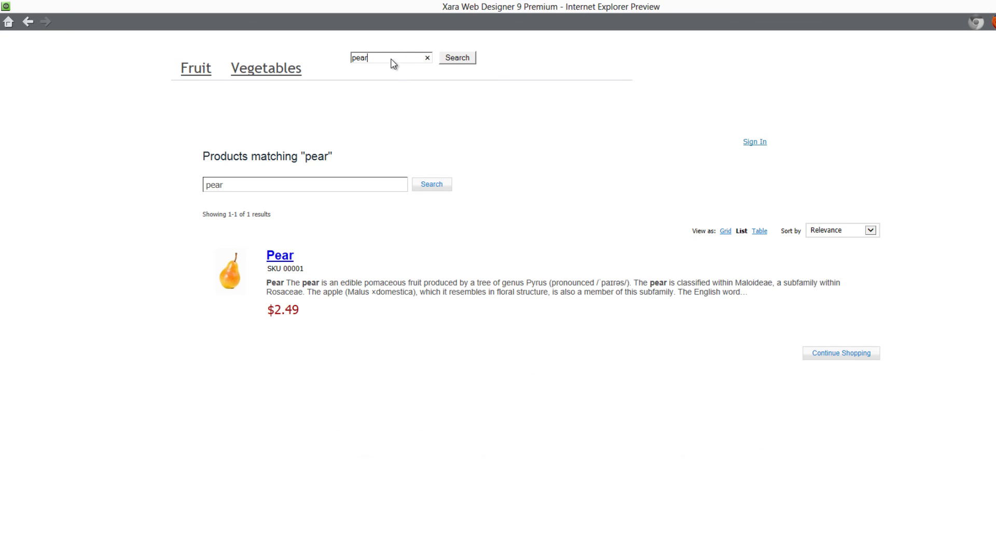